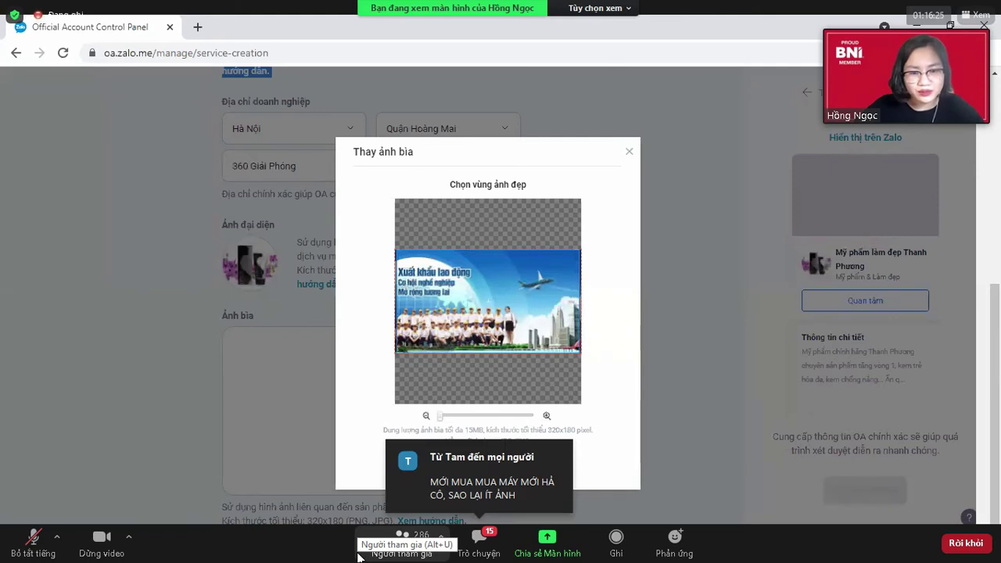
Step: Accept the cropped cover photo and create the Official Account
scroll(488, 313, "down", 2)
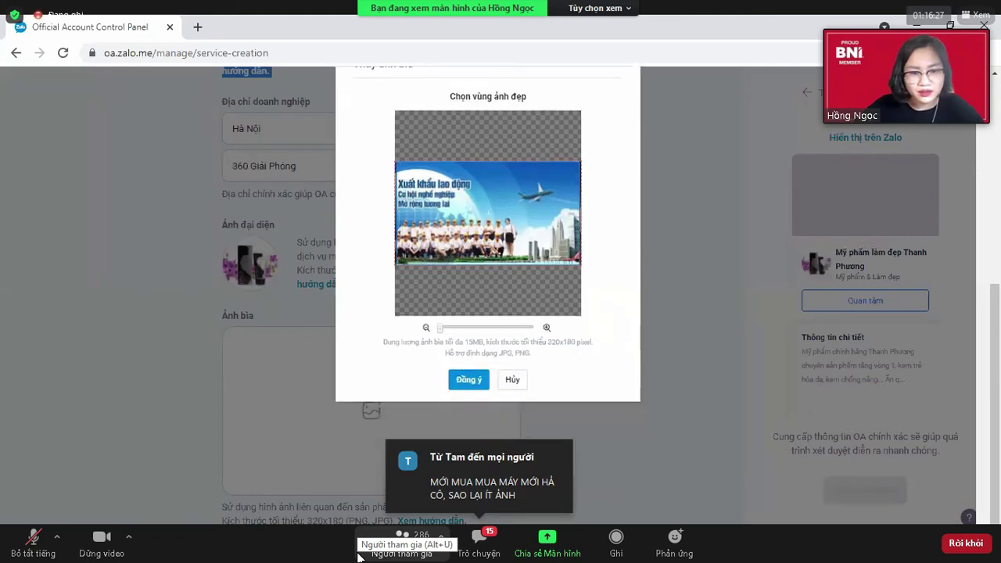
left_click(468, 378)
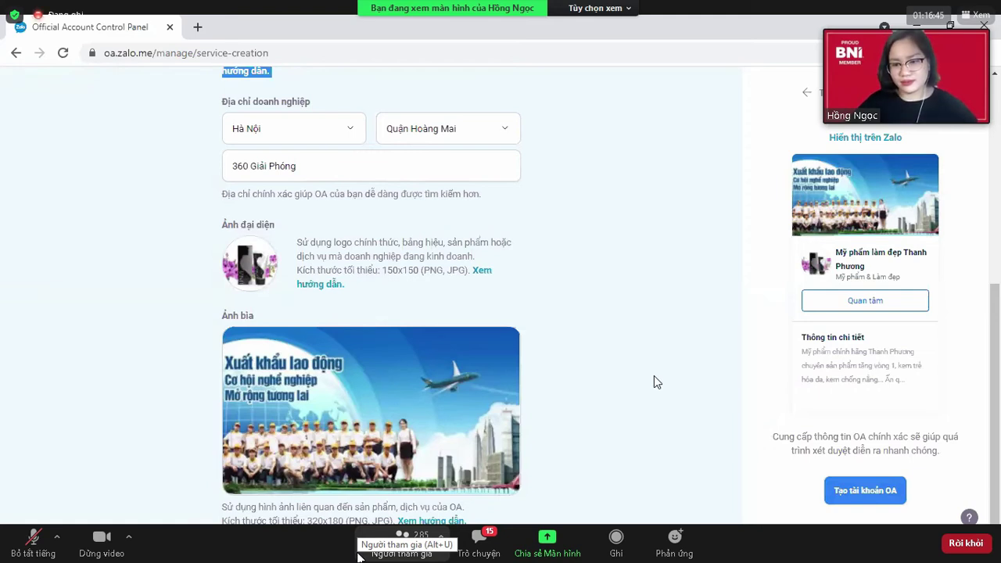
left_click(857, 484)
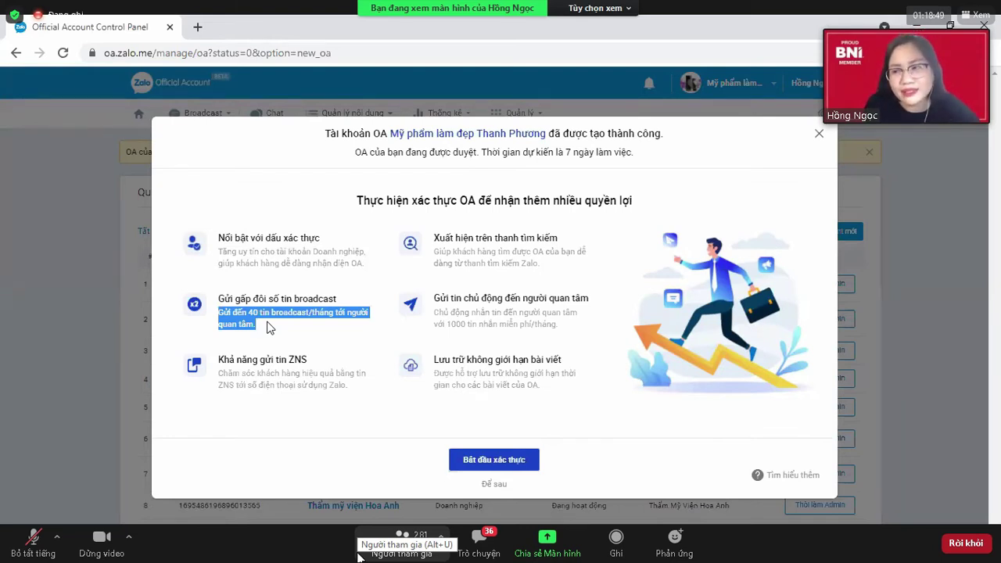
Step: Exit full-screen mode in the Zoom meeting
left_click(176, 530)
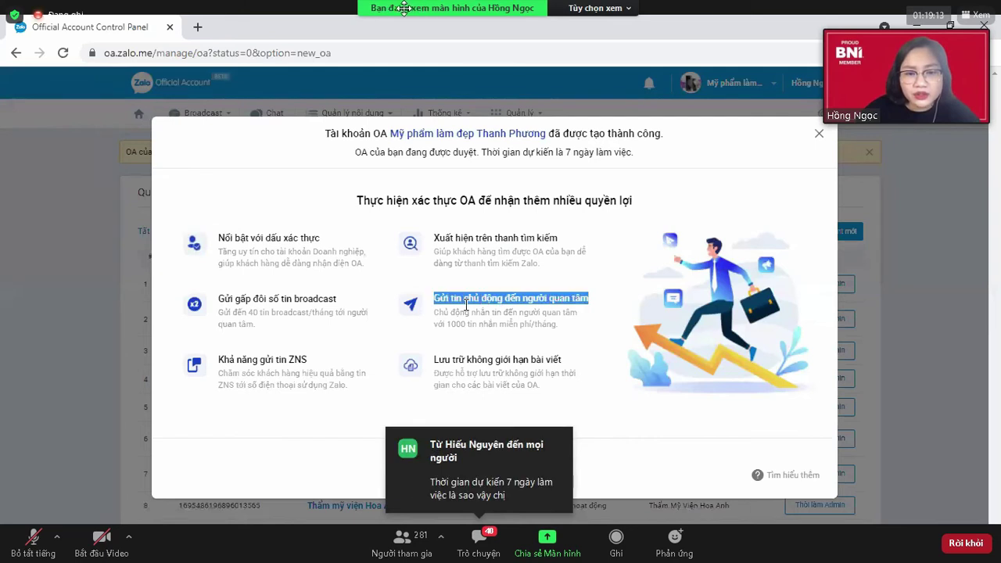
left_click(971, 14)
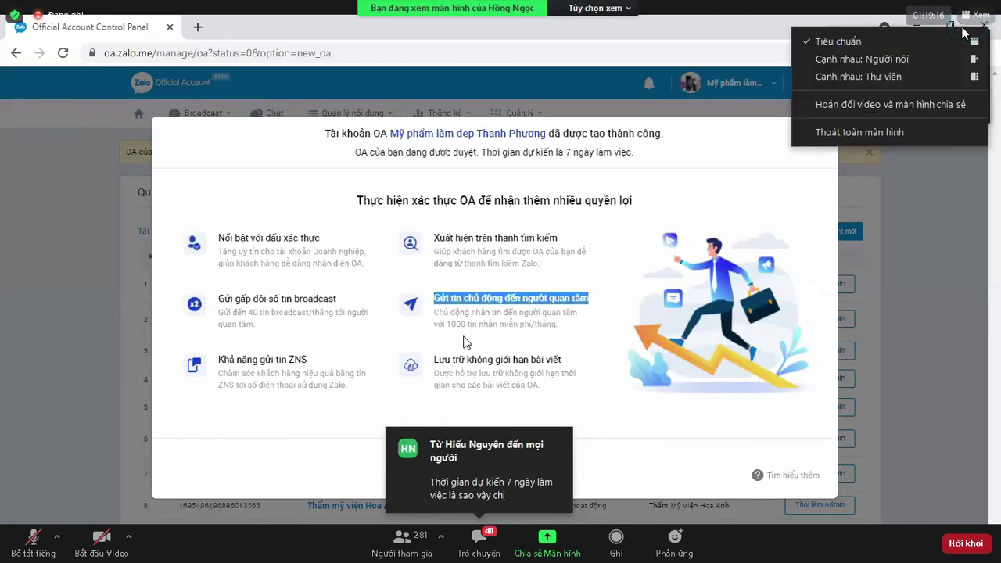
left_click(891, 132)
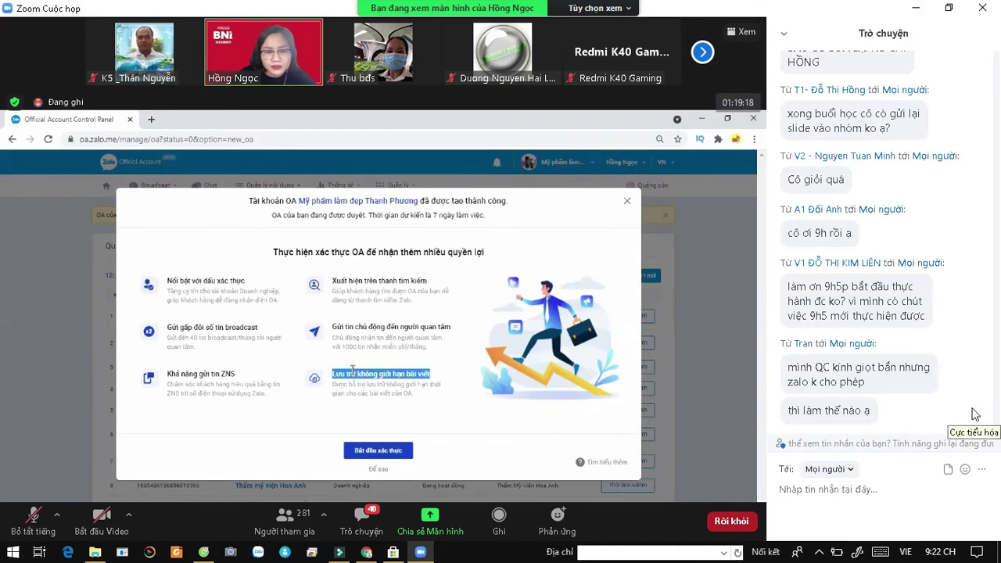
Step: Bring up the available networks from Windows' quick settings and connect to the first secured Wi-Fi network listed
left_click(977, 554)
left_click(974, 554)
left_click(974, 553)
left_click(974, 554)
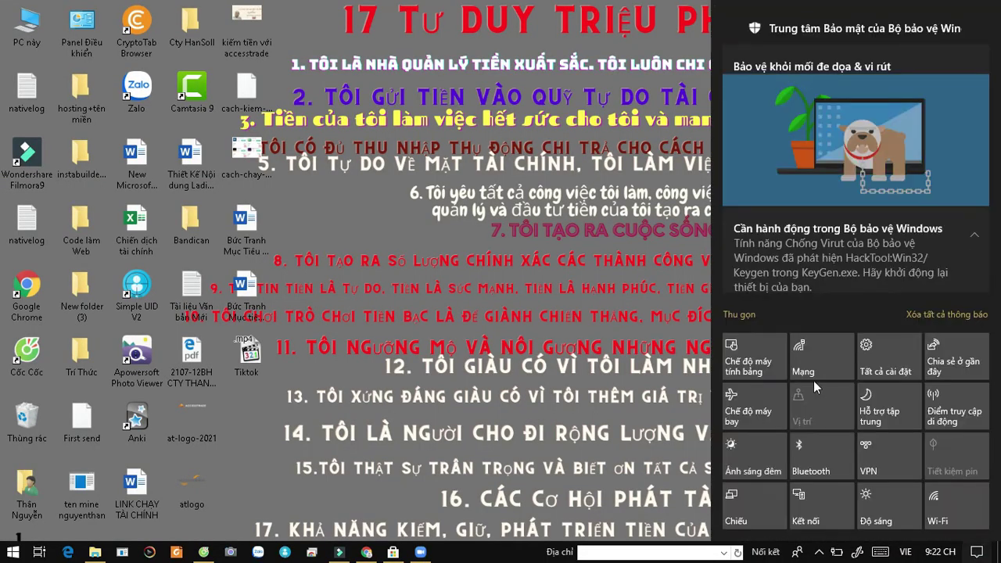
left_click(824, 362)
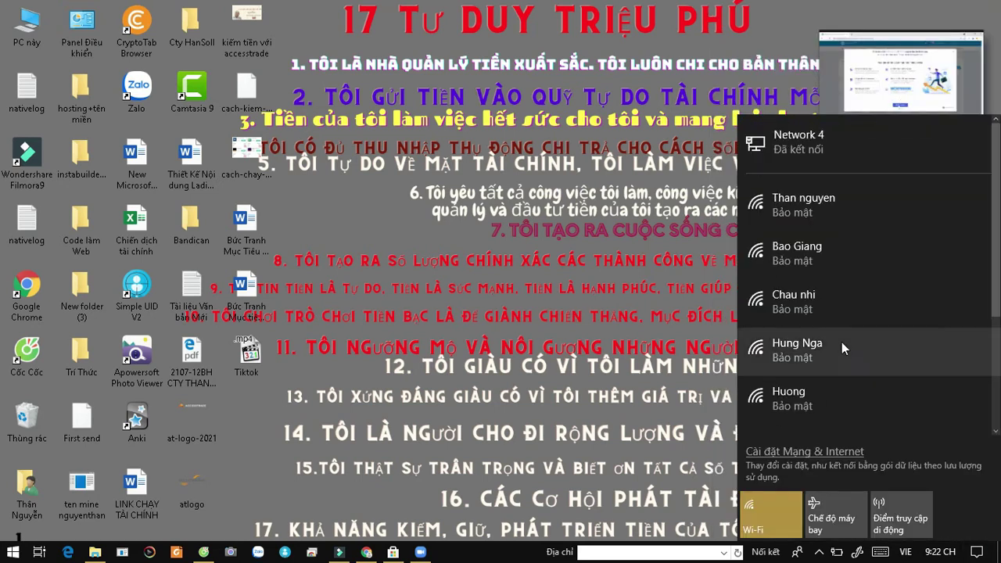
left_click(854, 211)
left_click(922, 270)
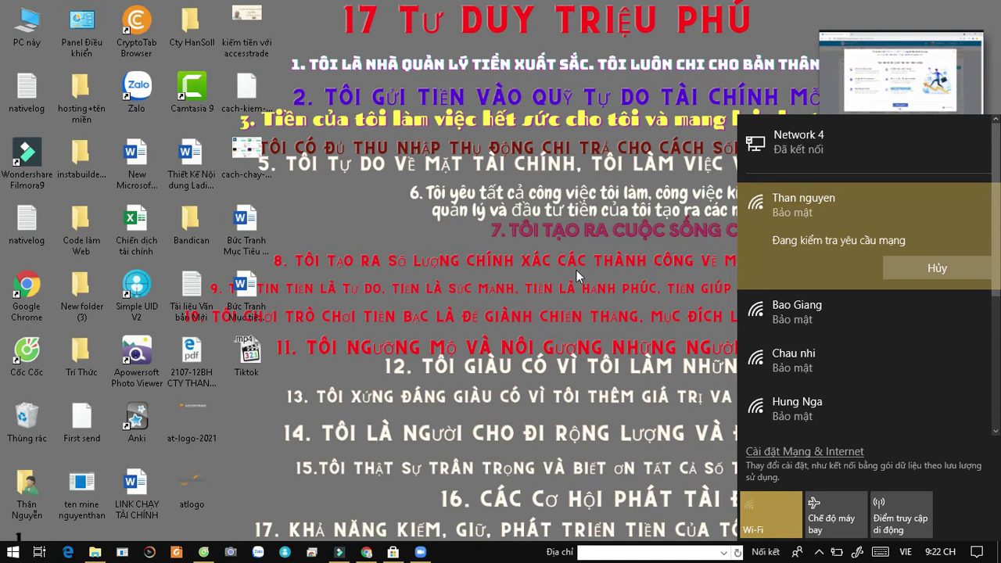
left_click(576, 208)
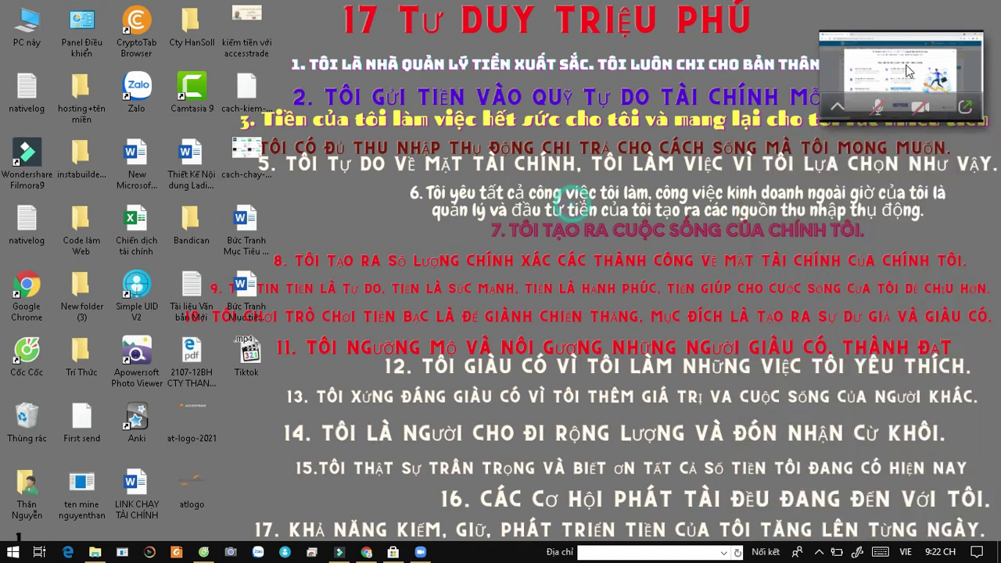
Step: Return to the Zoom meeting window and put the shared screen into full-screen mode
left_click(968, 106)
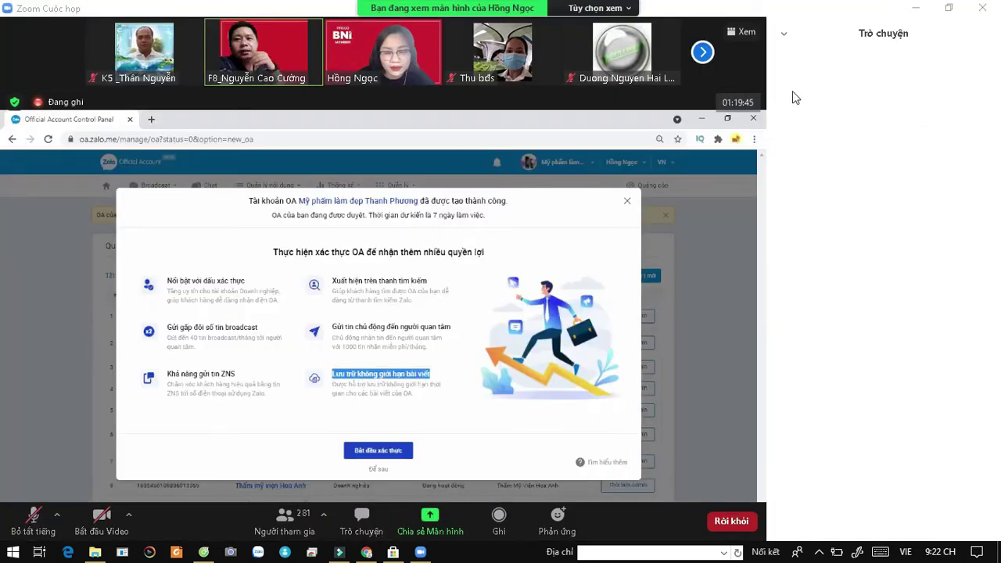
left_click(746, 33)
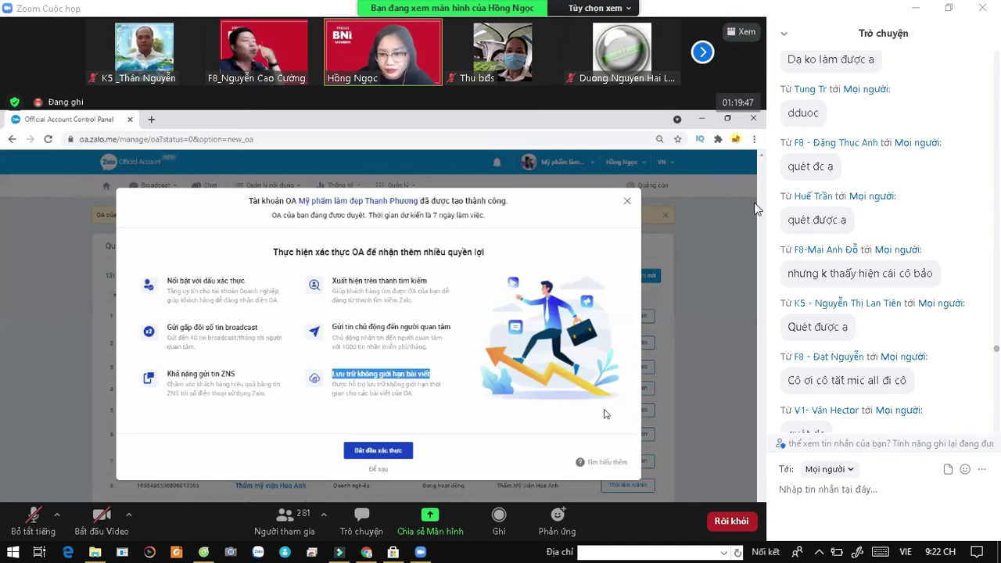
left_click(744, 35)
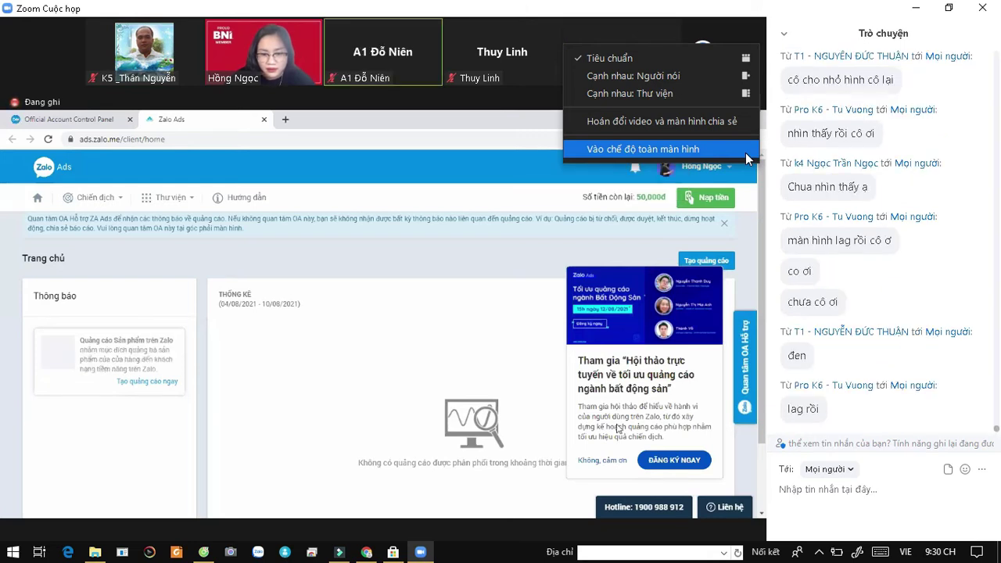
left_click(745, 153)
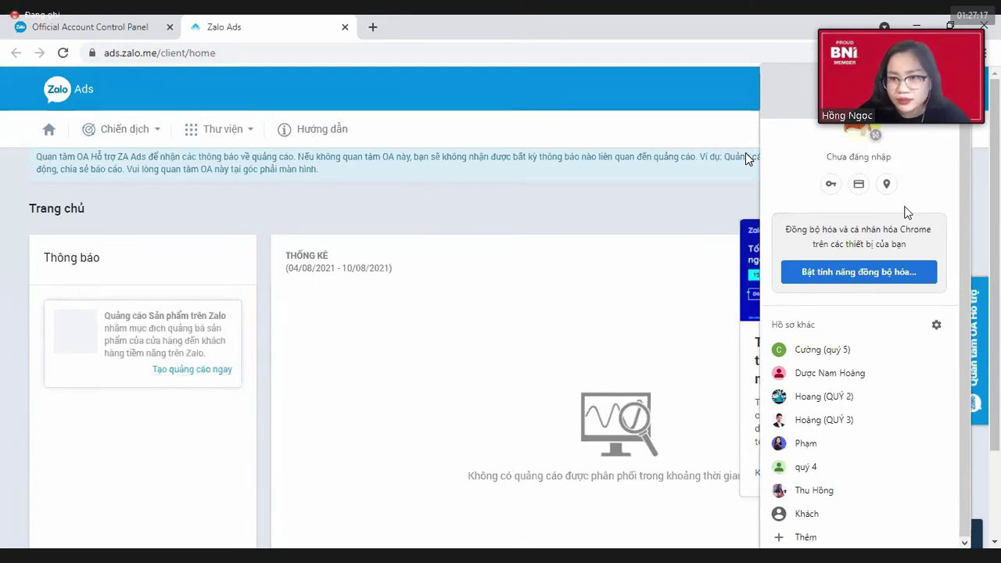
Step: Switch to the "quý 4" browser profile and filter the Zalo Ads campaigns to 01/02/2021 - 28/02/2021 to check the total cost
left_click(816, 467)
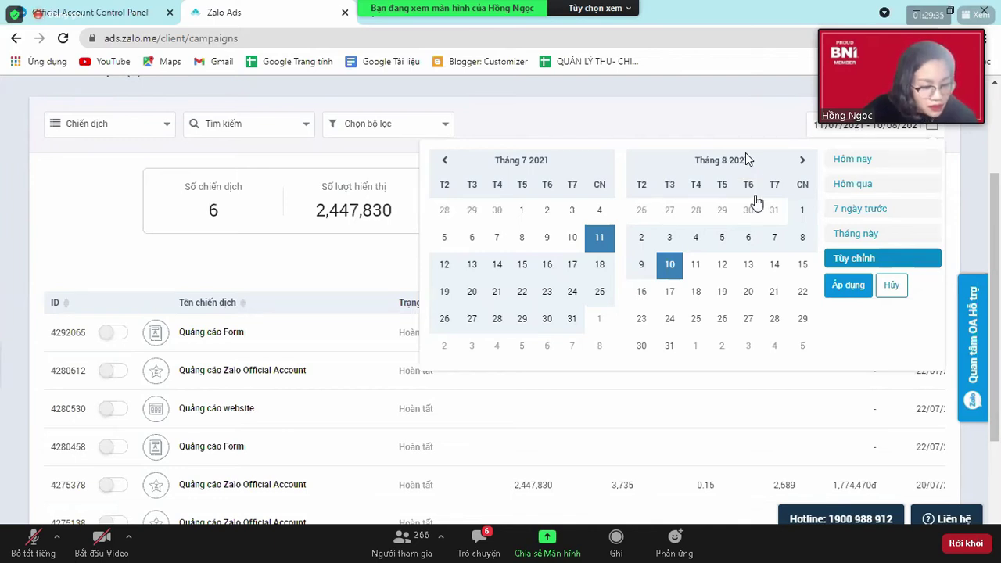
left_click(447, 162)
left_click(447, 161)
left_click(447, 161)
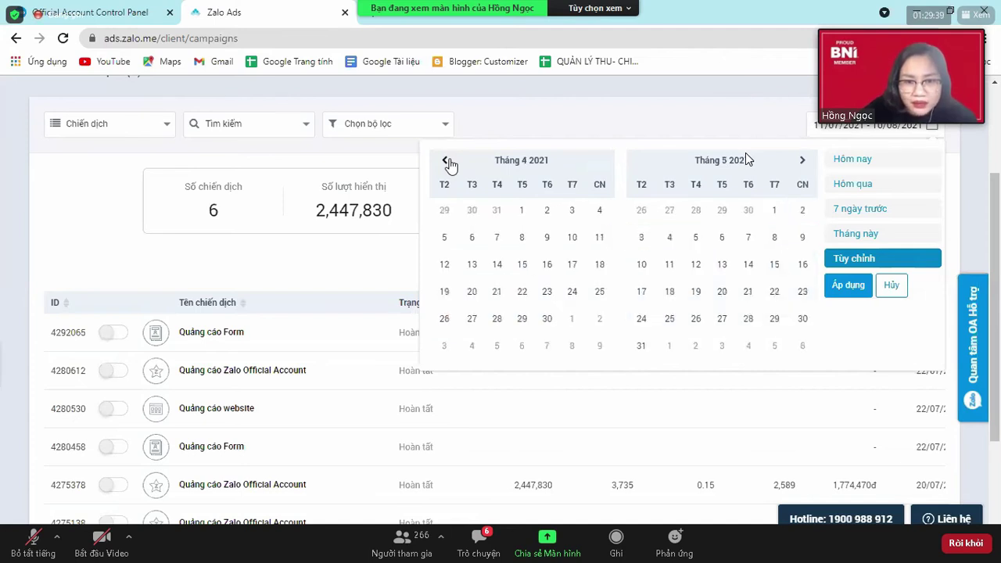
left_click(446, 162)
left_click(446, 162)
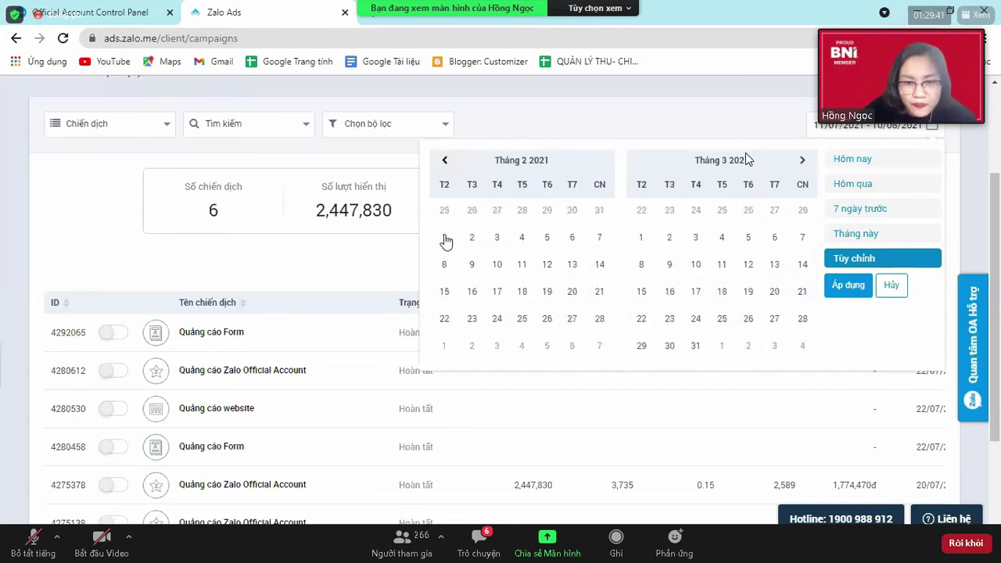
left_click(443, 237)
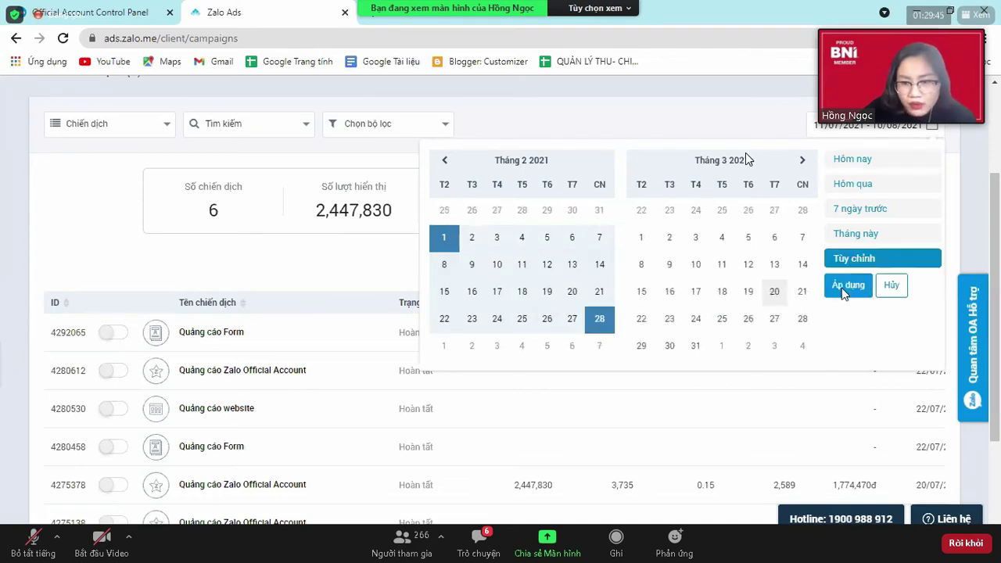
left_click(846, 286)
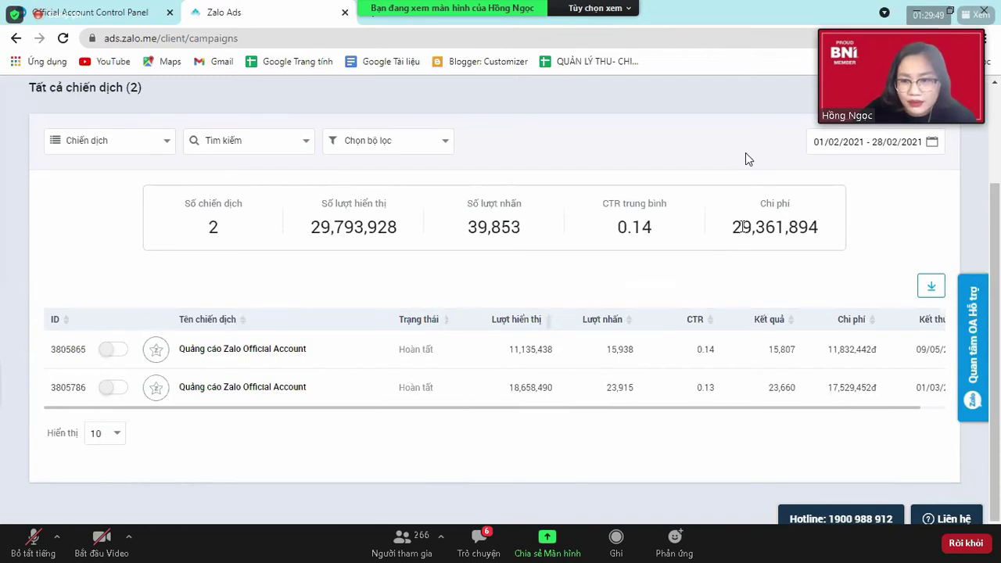
double_click(741, 226)
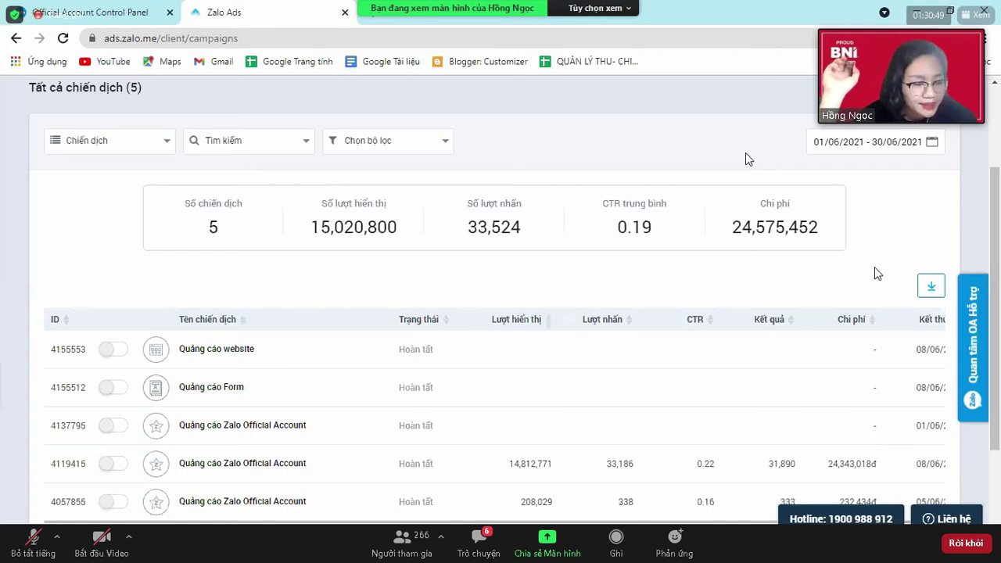
Step: Change the campaign date range to 01/01/2020 - 31/01/2020 and highlight the total cost figure
left_click(839, 147)
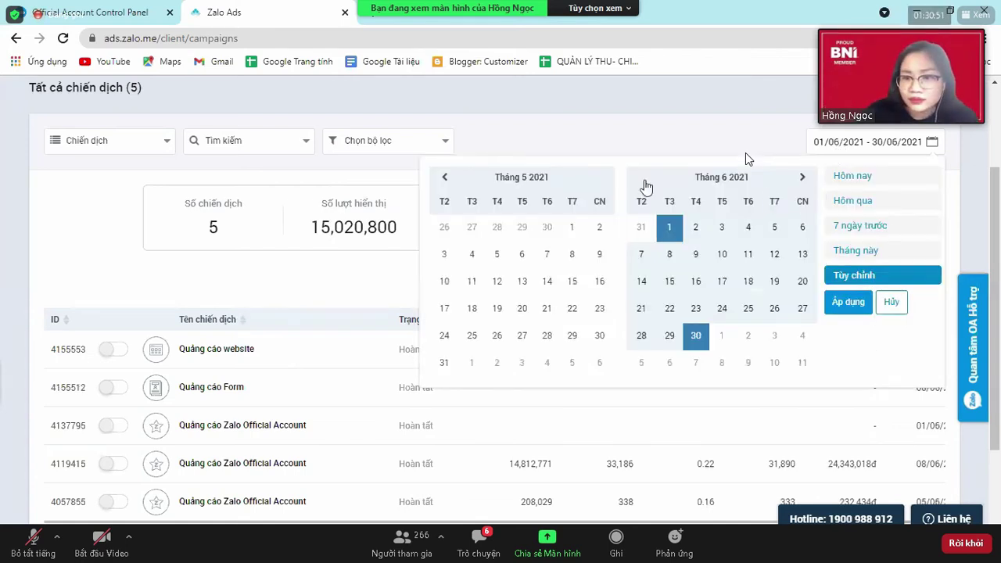
left_click(444, 178)
left_click(444, 179)
left_click(444, 178)
left_click(444, 178)
left_click(444, 178)
left_click(445, 179)
left_click(444, 178)
left_click(445, 178)
left_click(444, 179)
left_click(444, 178)
left_click(444, 179)
left_click(444, 178)
left_click(445, 178)
left_click(444, 179)
left_click(444, 179)
left_click(444, 178)
left_click(496, 227)
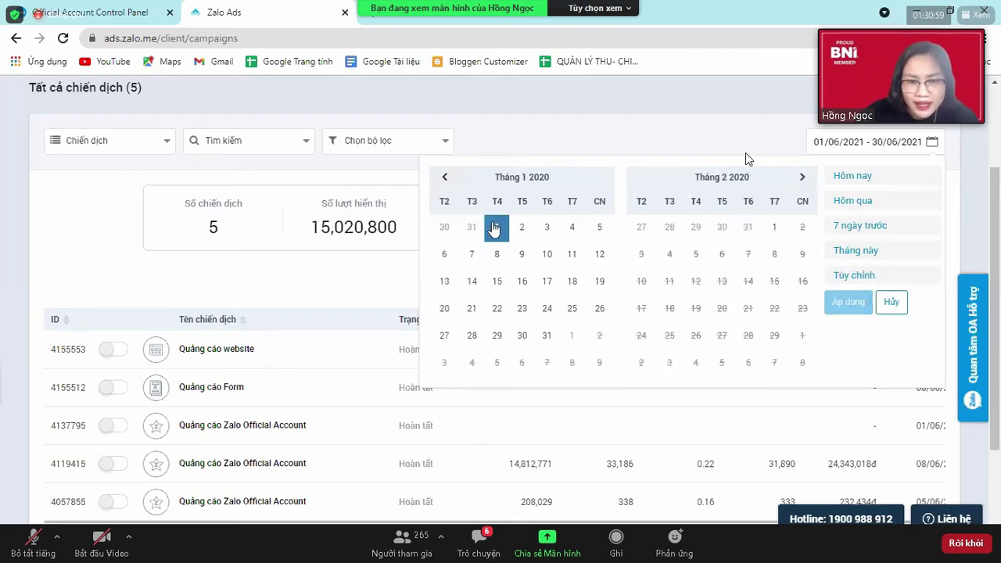
left_click(545, 341)
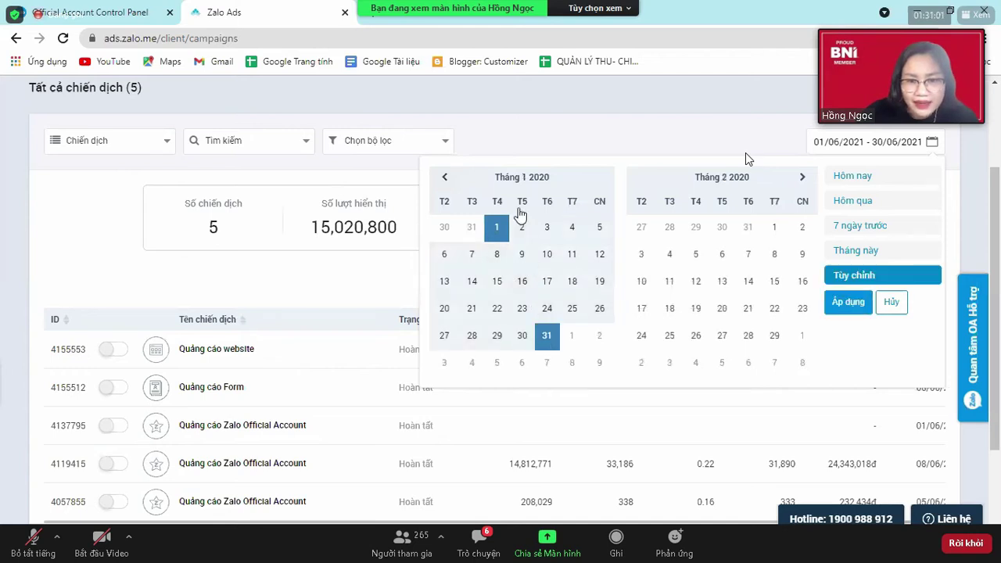
left_click(850, 302)
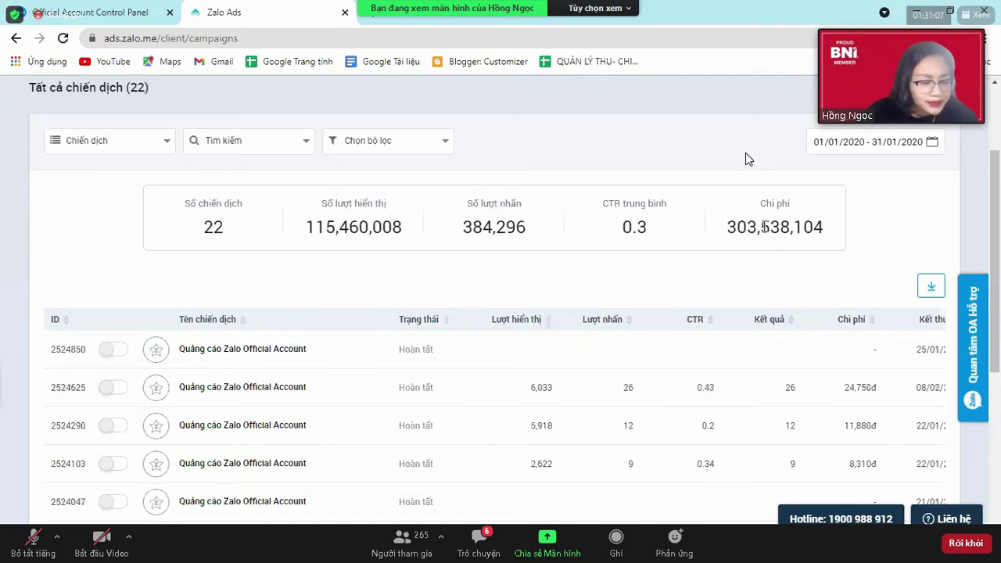
double_click(764, 227)
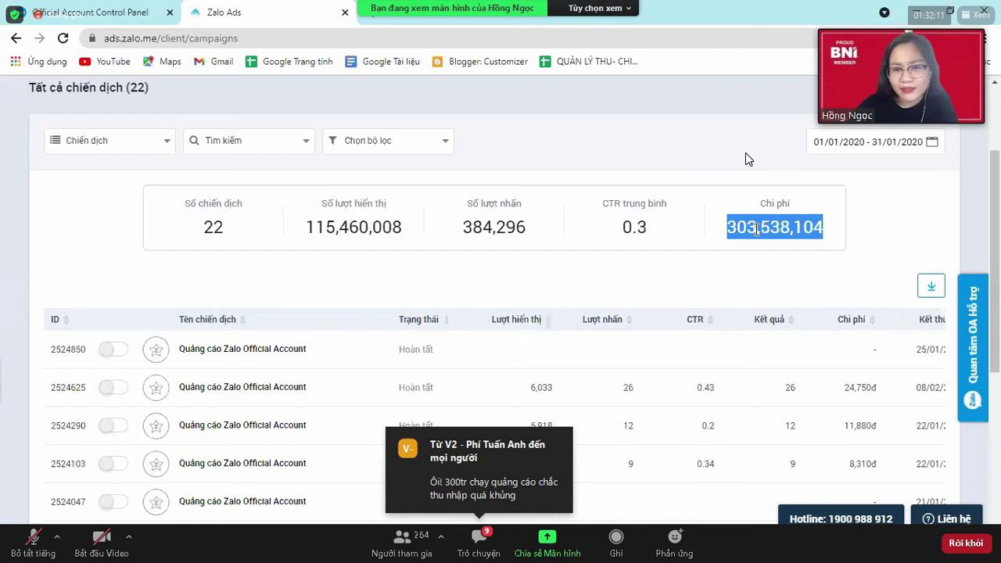
triple_click(727, 228)
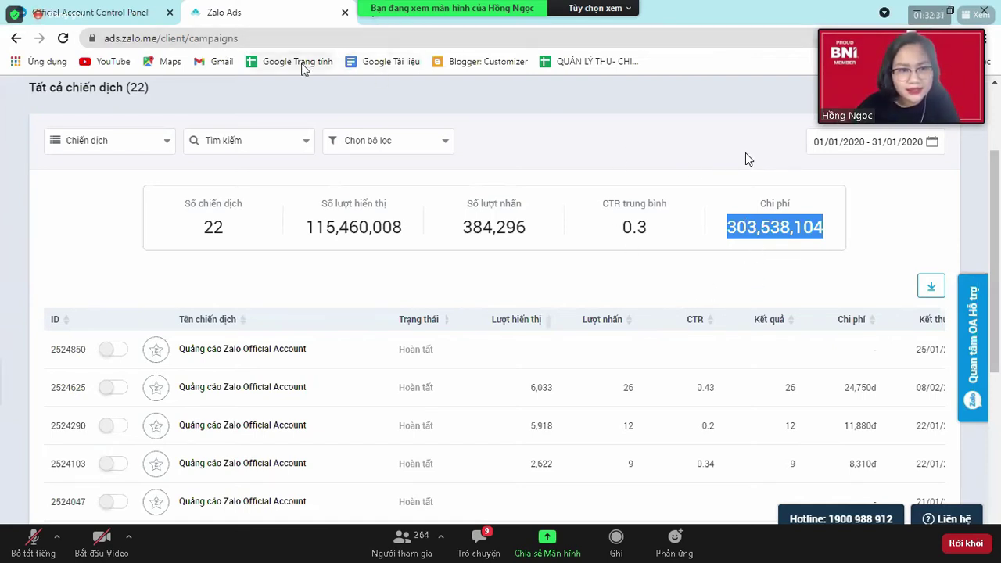
Step: Open Google Sheets in a new browser tab and look through the list of recent spreadsheets
left_click(368, 14)
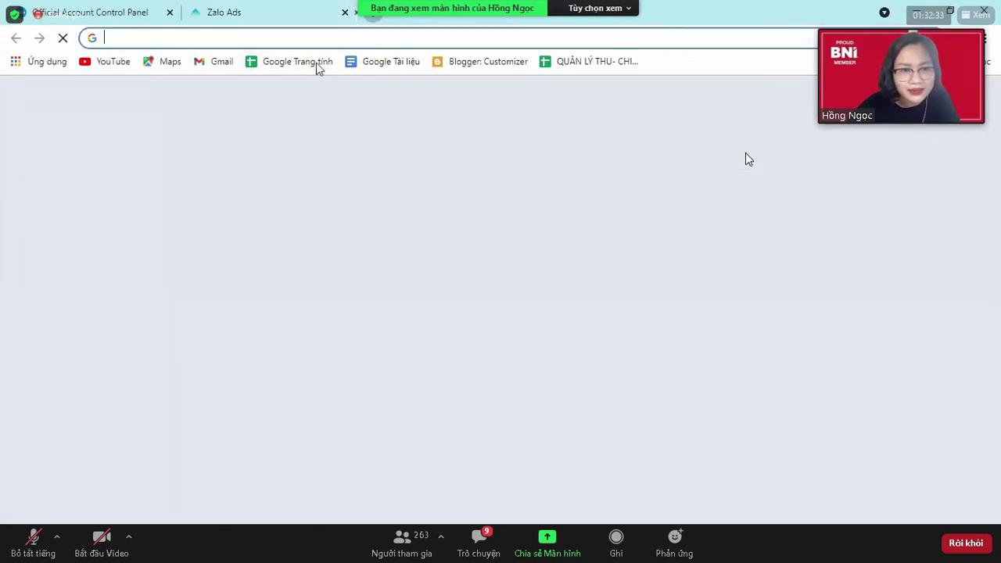
left_click(319, 68)
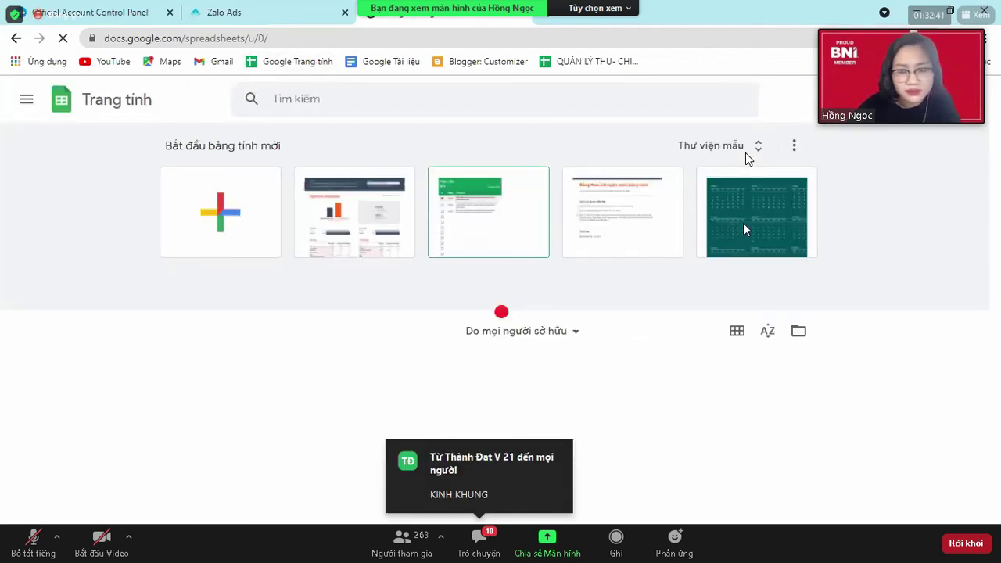
scroll(606, 273, "down", 5)
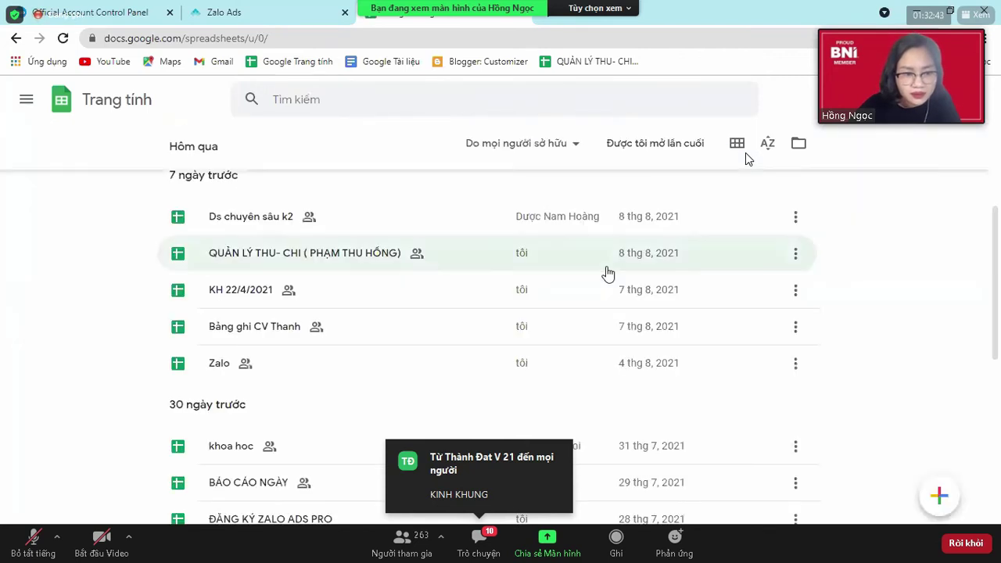
scroll(607, 273, "down", 4)
scroll(607, 273, "up", 4)
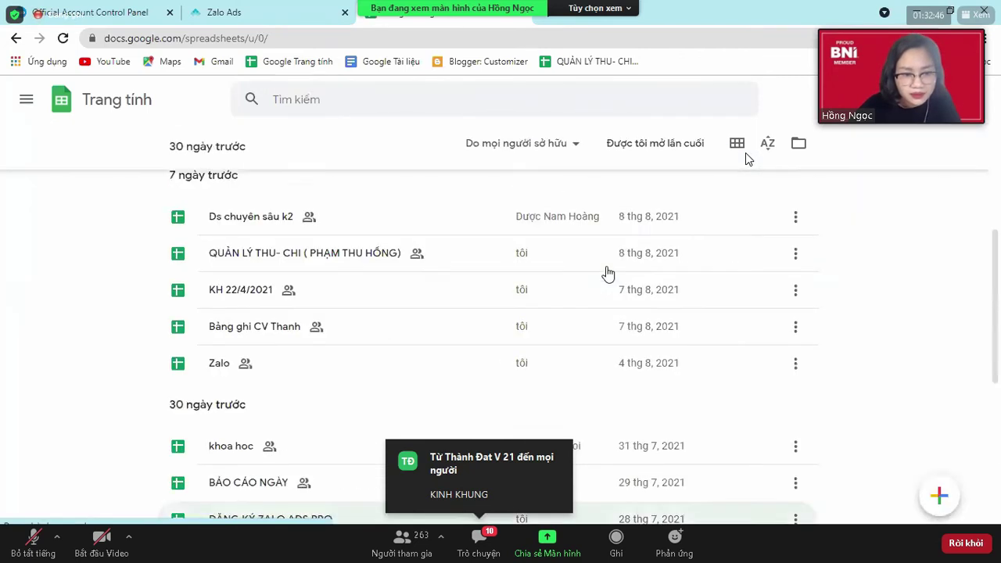
scroll(747, 159, "up", 8)
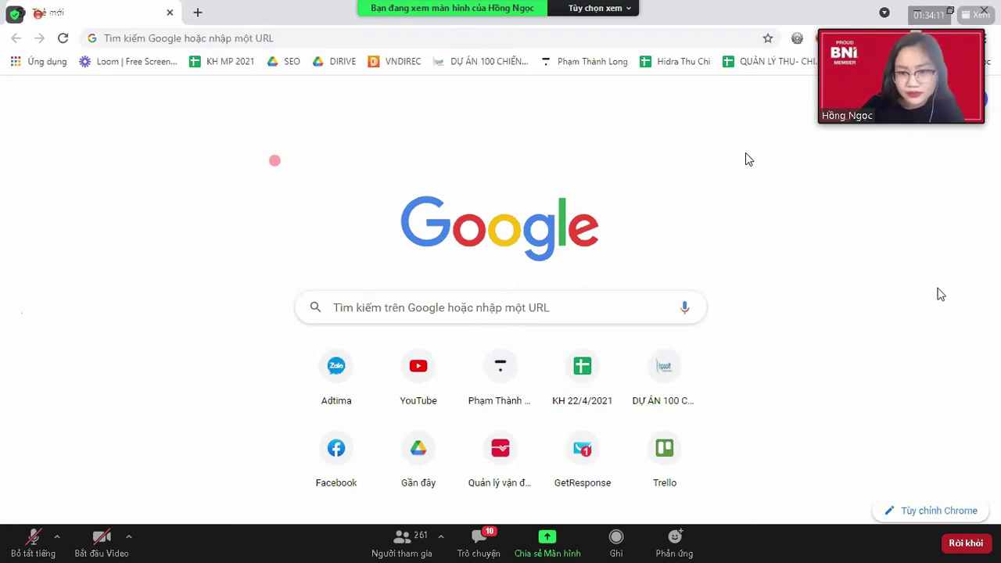
Step: Open Google Sheets from the Google apps list in the other browser window to look for a spreadsheet
scroll(844, 262, "down", 4)
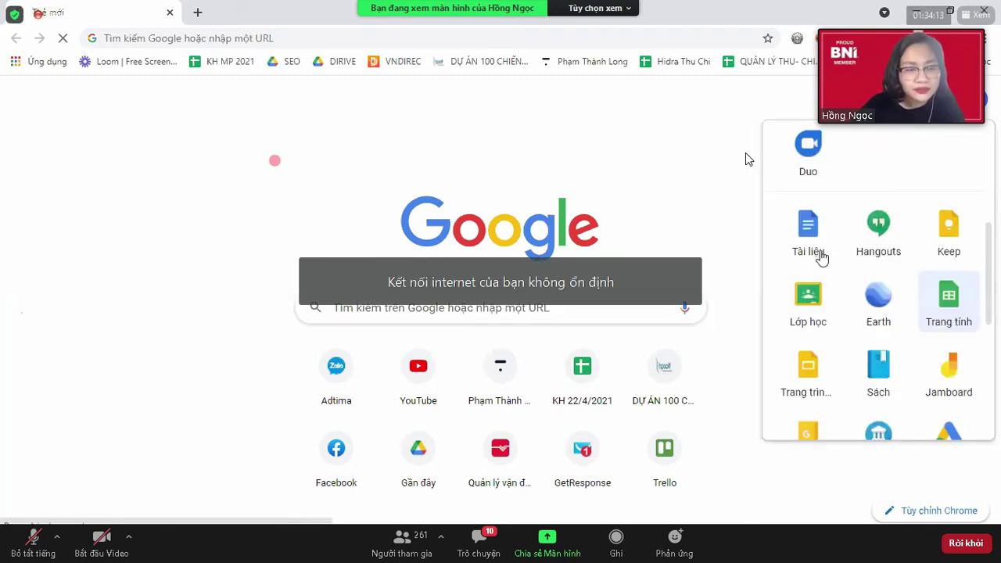
left_click(948, 301)
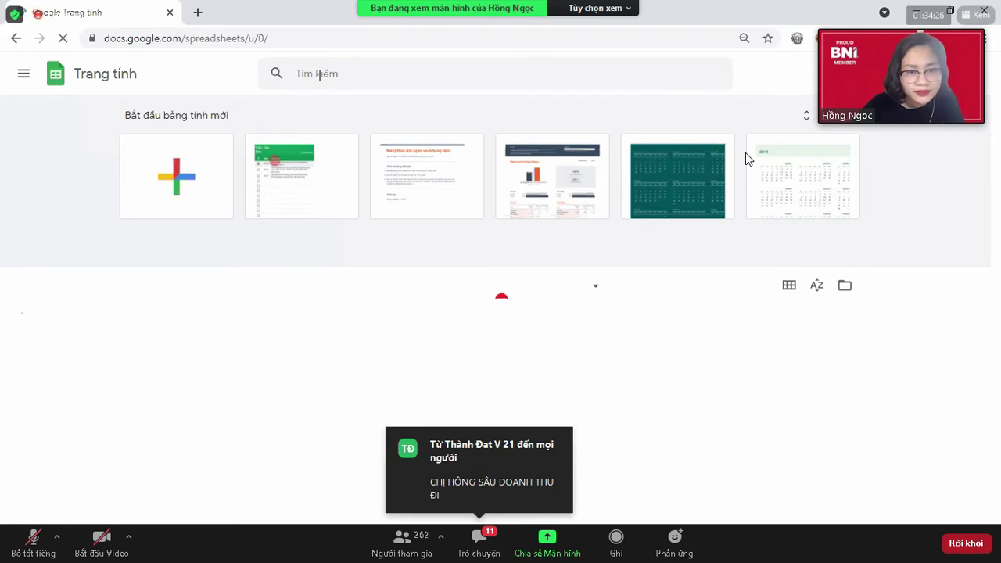
left_click(319, 75)
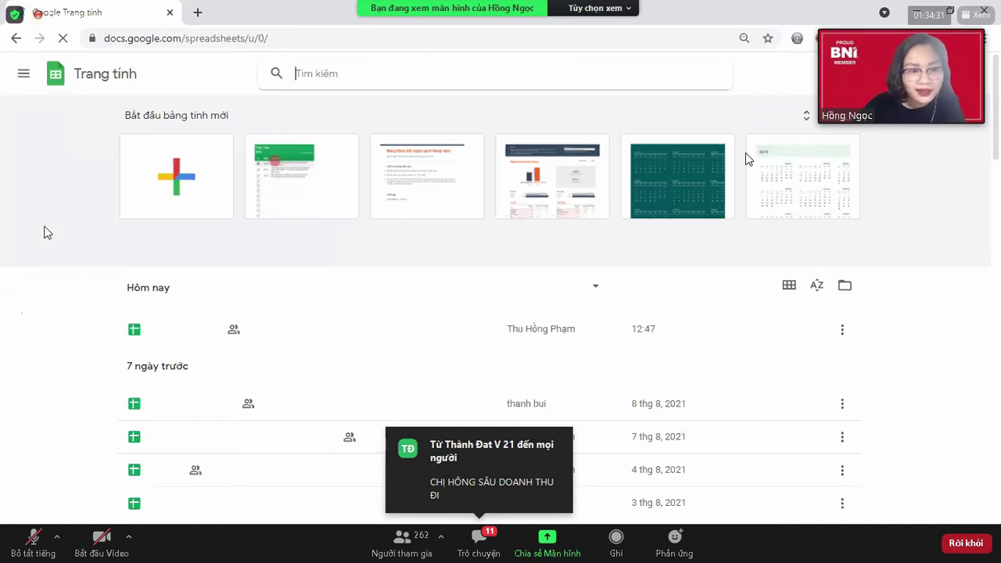
left_click(134, 211)
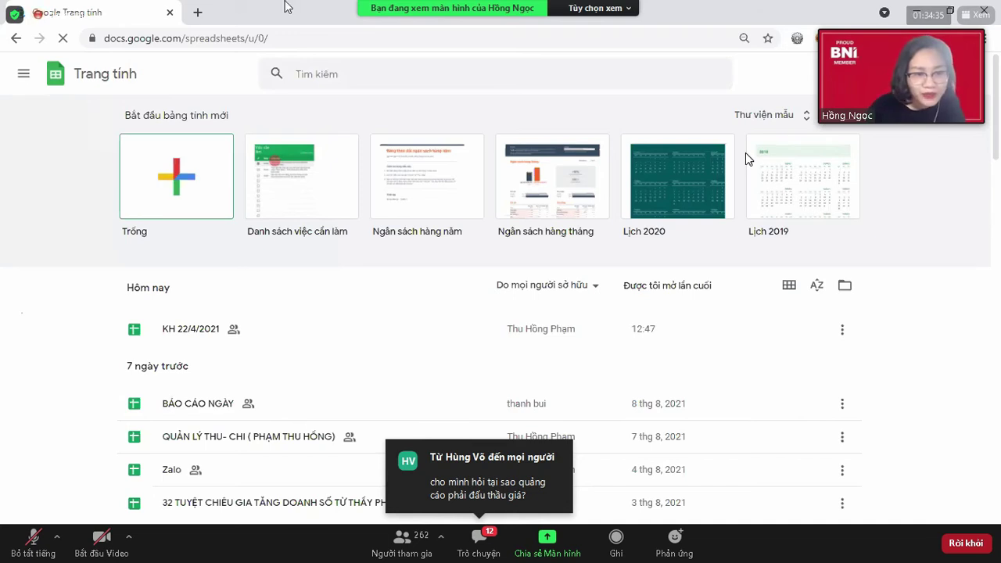
Step: Browse the recent and older spreadsheets in the Google Sheets file list for the one holding the 2020 campaign data
scroll(224, 403, "down", 1)
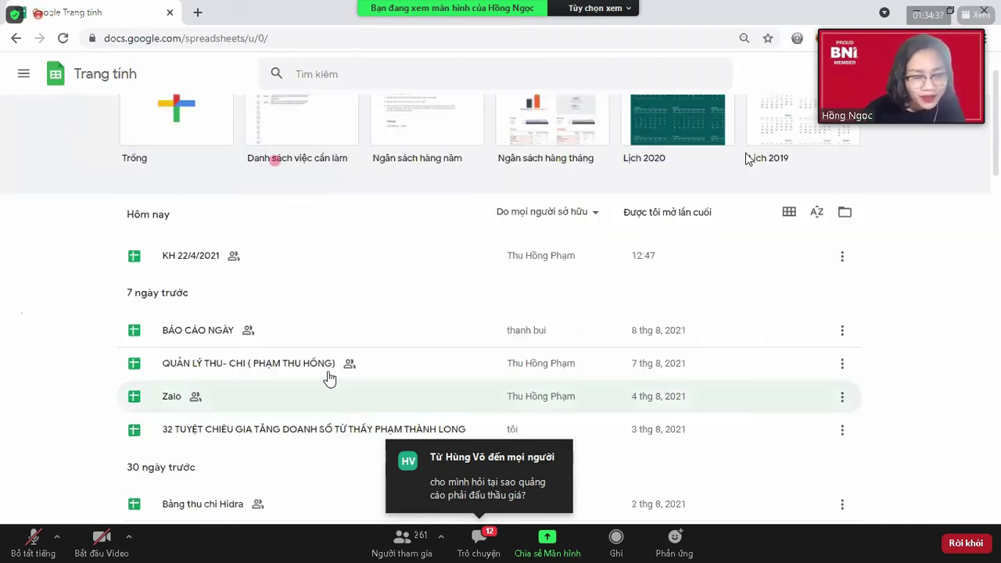
scroll(280, 342, "down", 1)
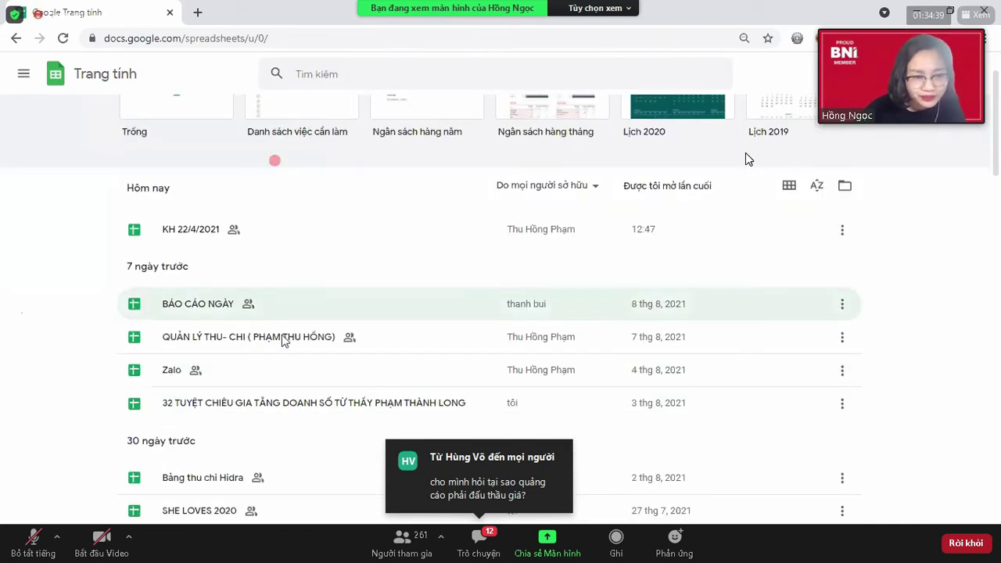
scroll(273, 301, "down", 2)
scroll(273, 301, "down", 1)
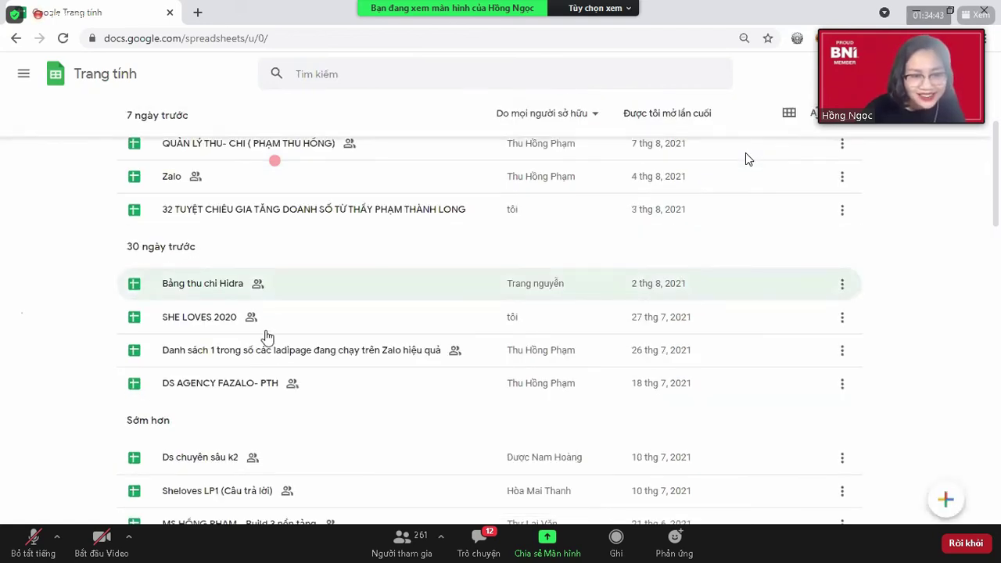
scroll(266, 336, "down", 2)
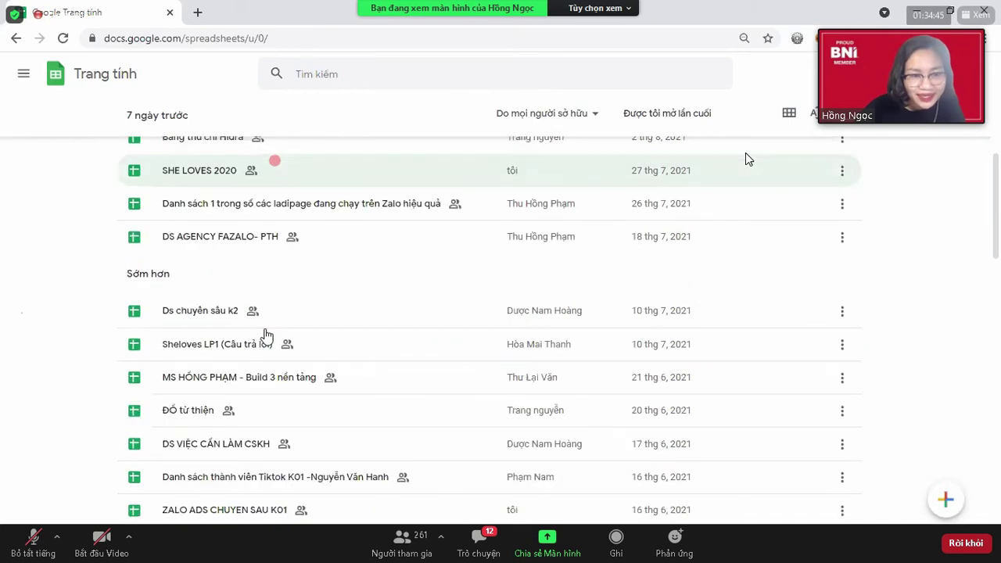
scroll(264, 335, "up", 1)
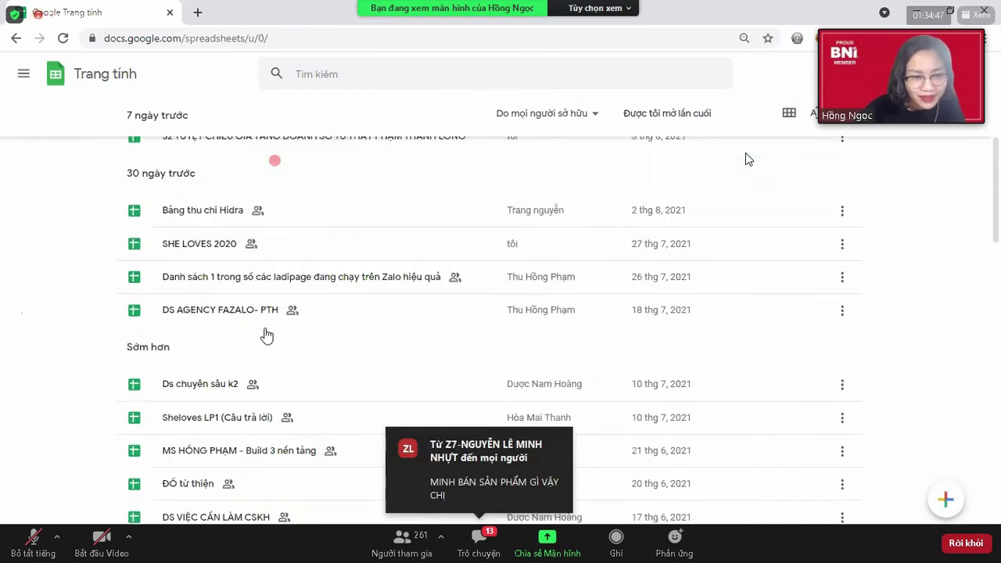
scroll(267, 336, "down", 2)
scroll(267, 336, "up", 3)
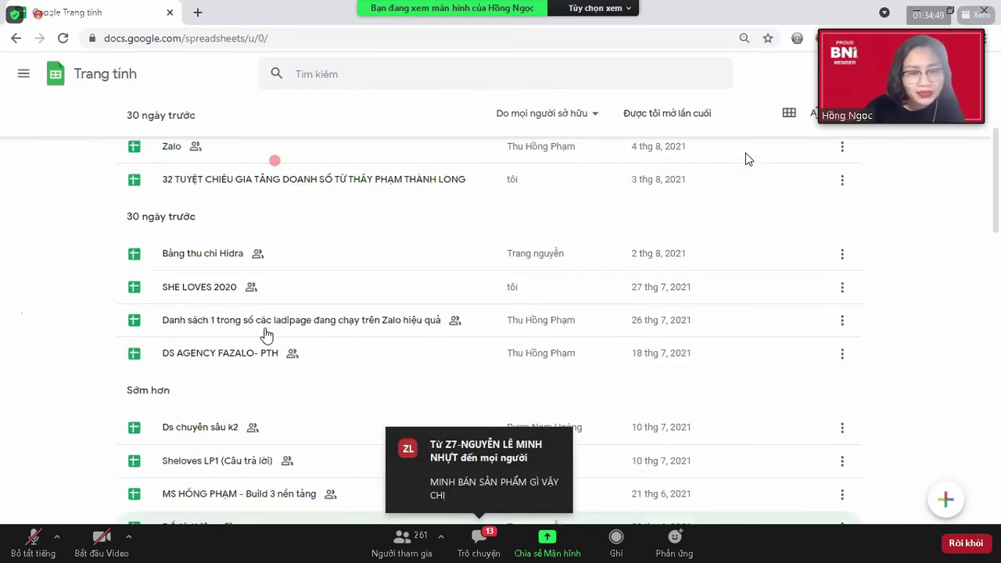
scroll(266, 335, "up", 4)
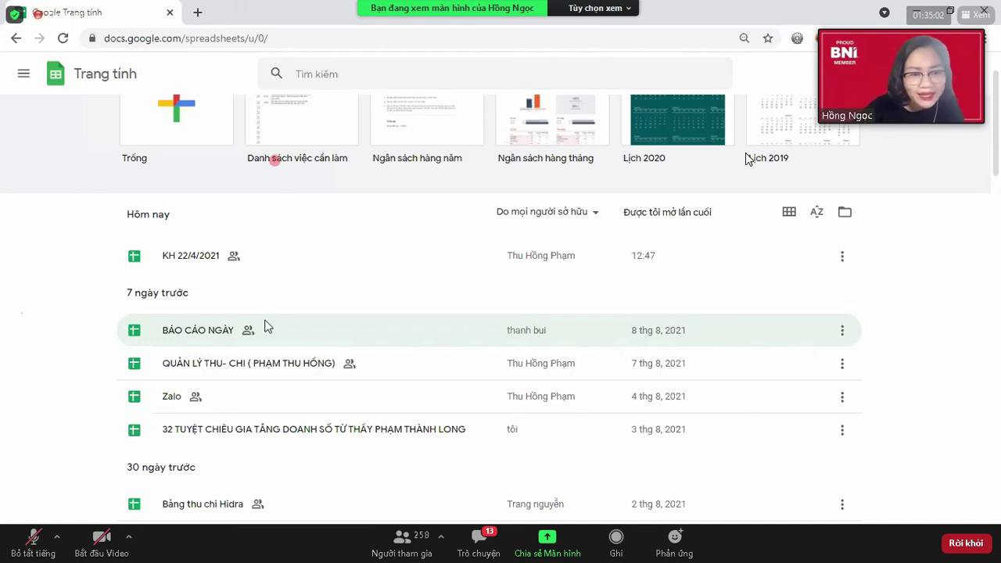
Step: Open the "SHE LOVES 2020" spreadsheet and look through its customer rows from January 2020
scroll(264, 326, "down", 2)
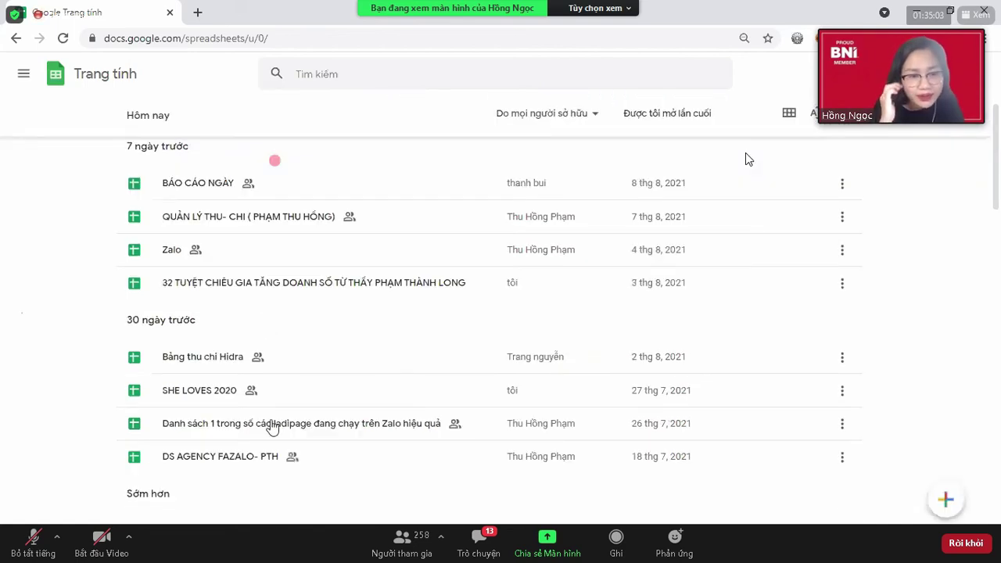
left_click(196, 397)
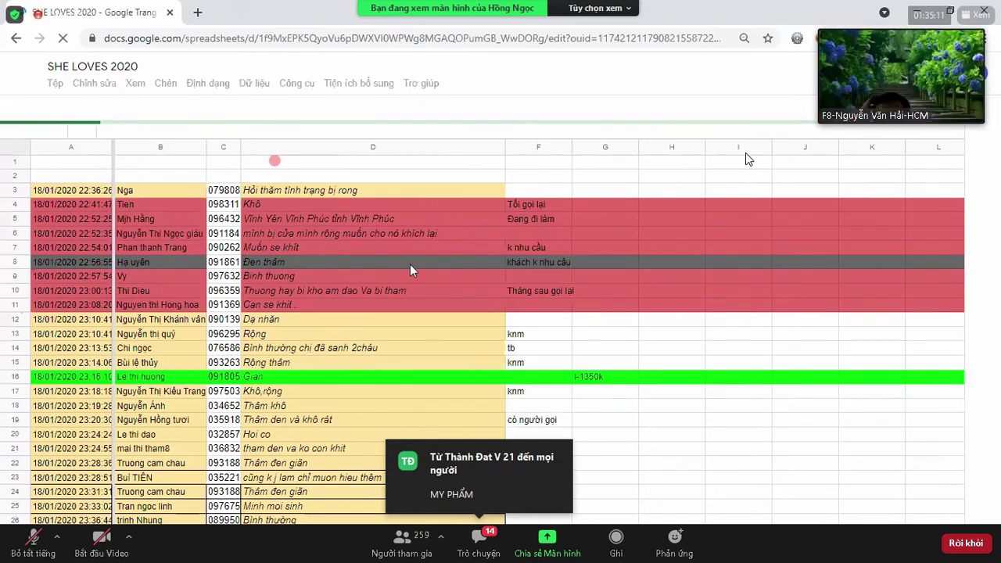
scroll(410, 268, "down", 3)
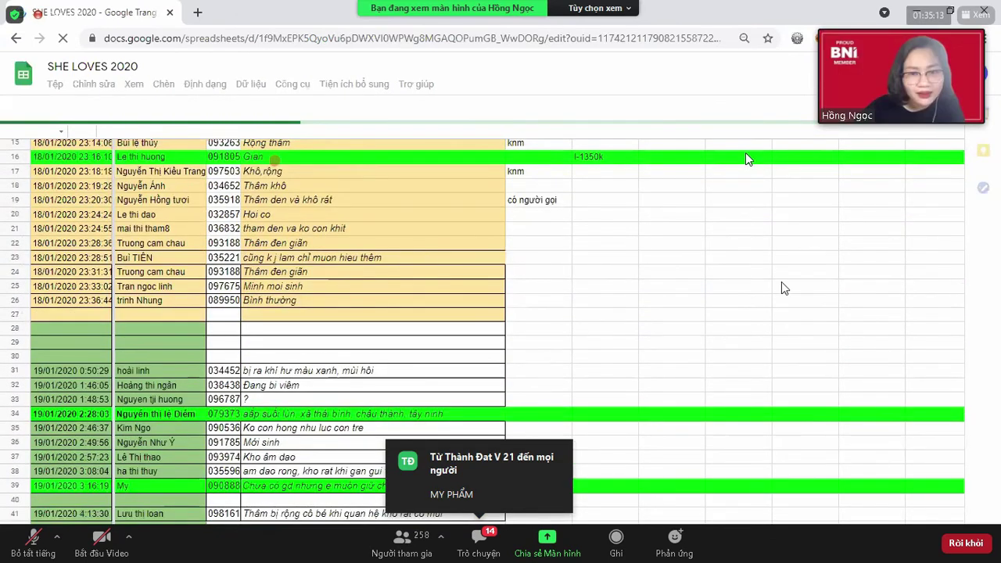